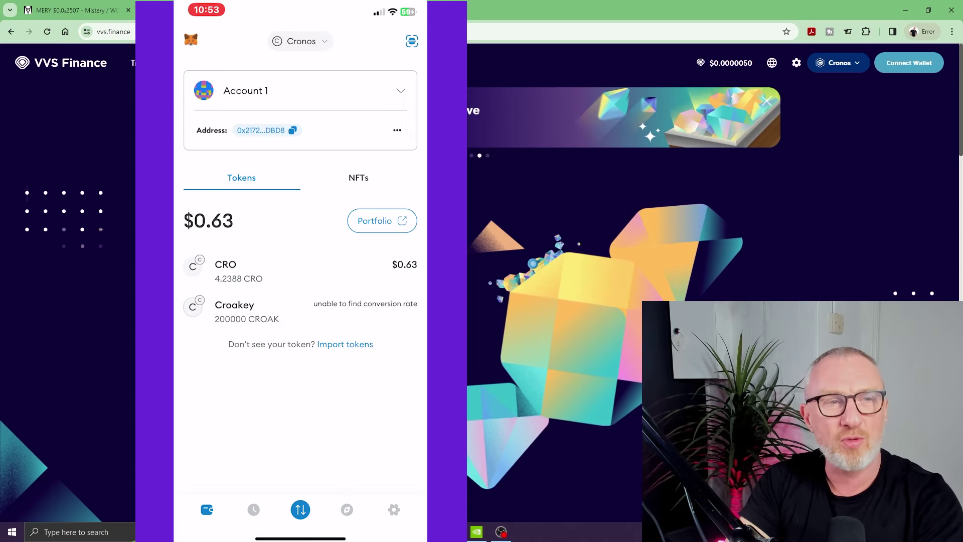
Step: Select the browser's address bar to load vvs.finance on the desktop
left_click(132, 33)
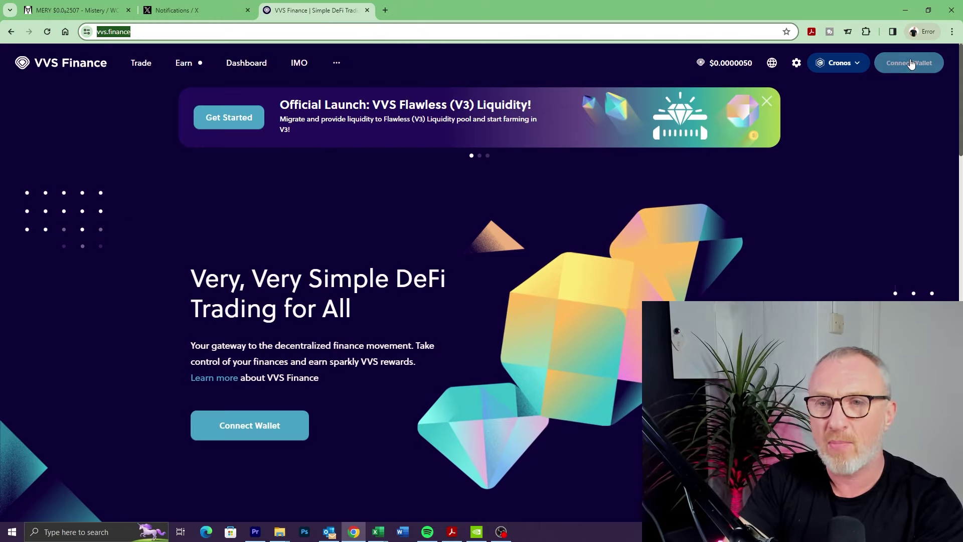
Step: Open the Connect Wallet dialog and expand More to list WalletConnect, Brave and Bitget
left_click(917, 63)
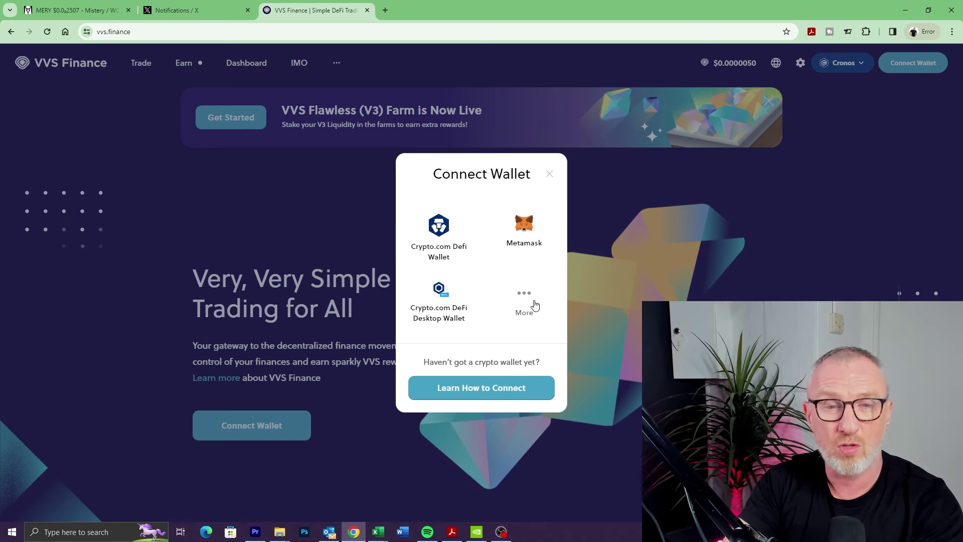
left_click(520, 313)
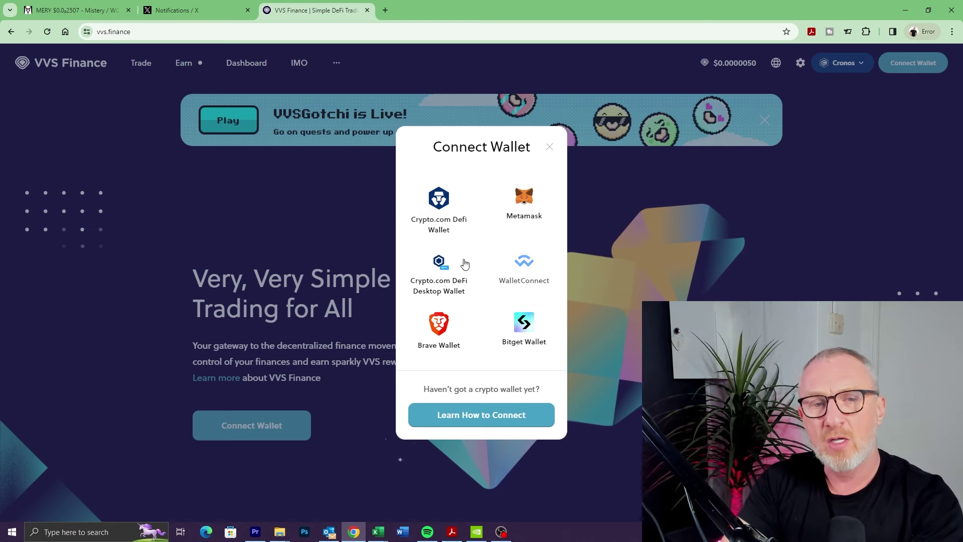
Step: Connect the wallet, check the network dropdown, and move toward the Trade menu
left_click(447, 200)
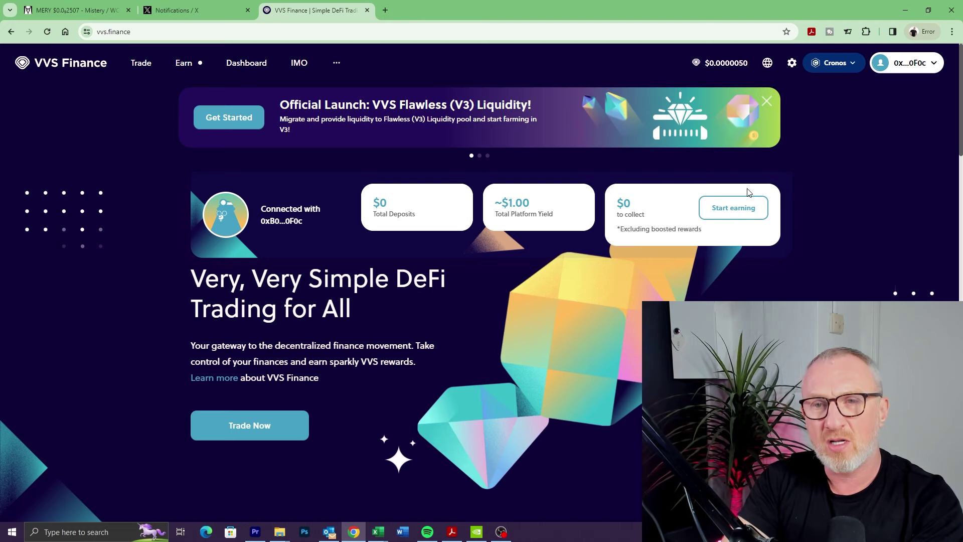
left_click(837, 66)
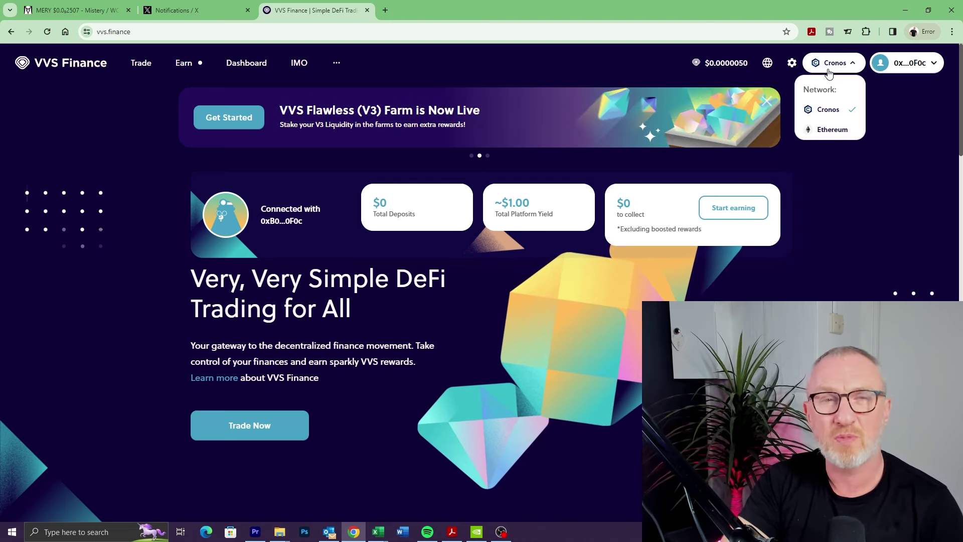
left_click(832, 130)
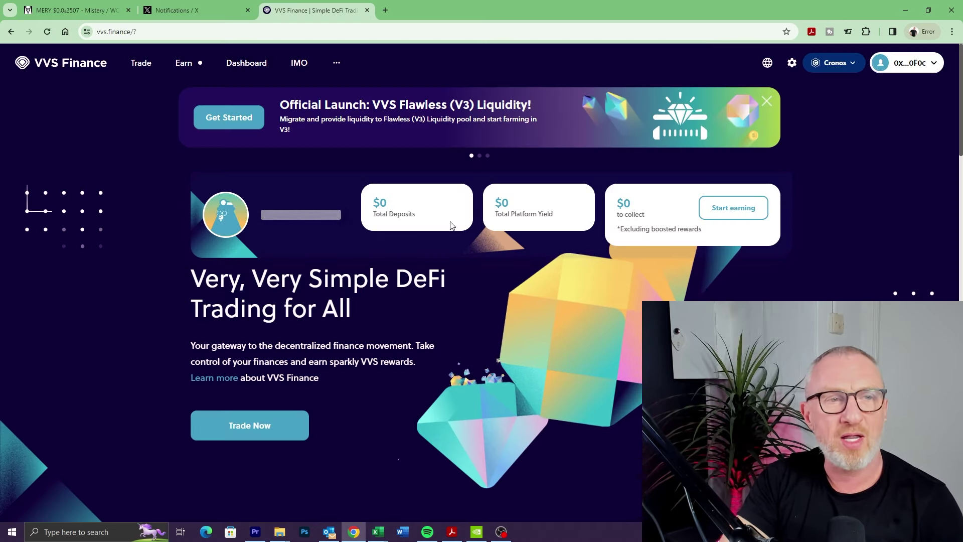
mouse_move(142, 62)
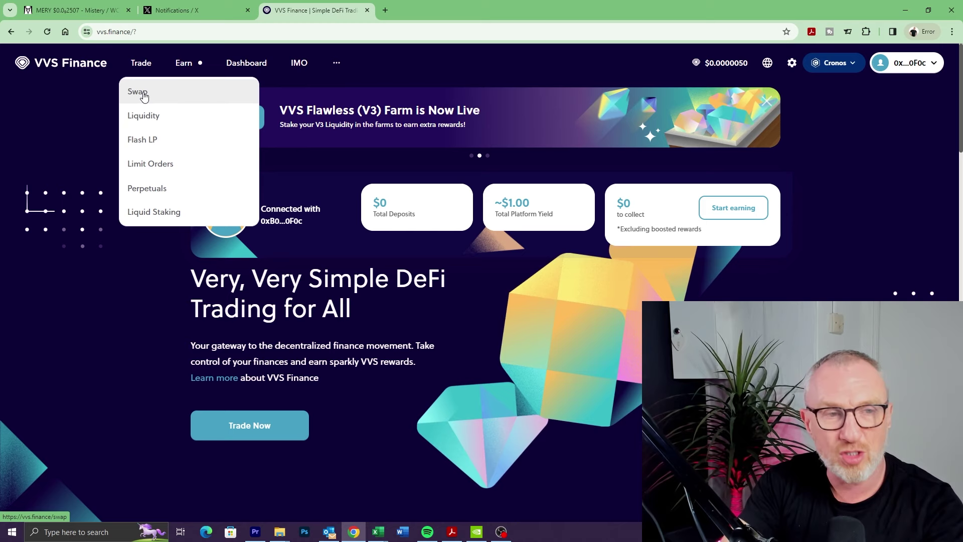
mouse_move(191, 64)
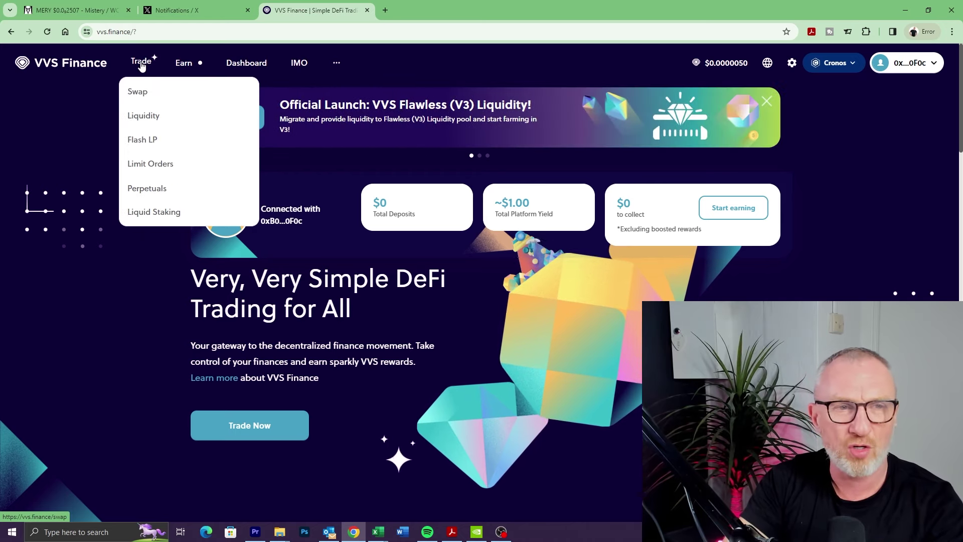
Step: Go to Trade > Swap, view the Liquidity tab, then return to Bling Swap
left_click(141, 92)
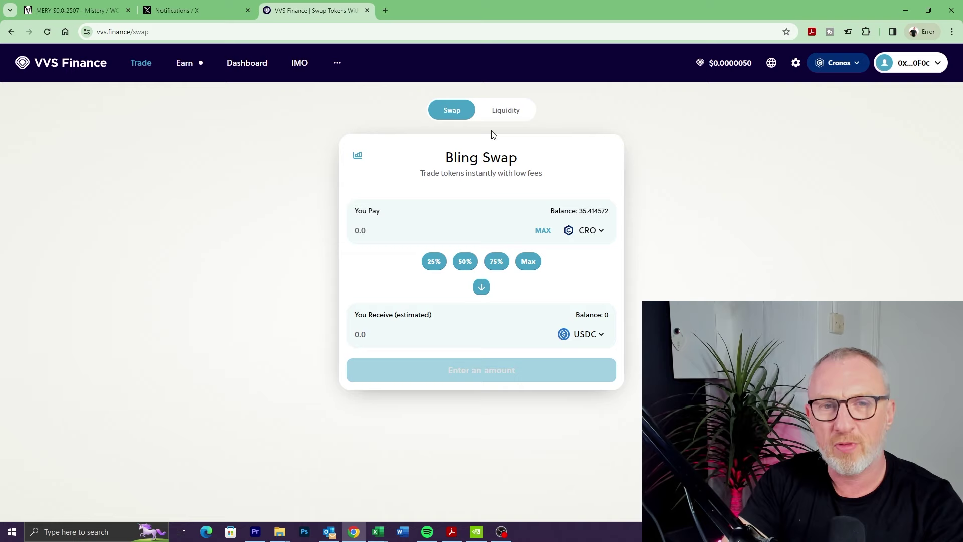
left_click(505, 112)
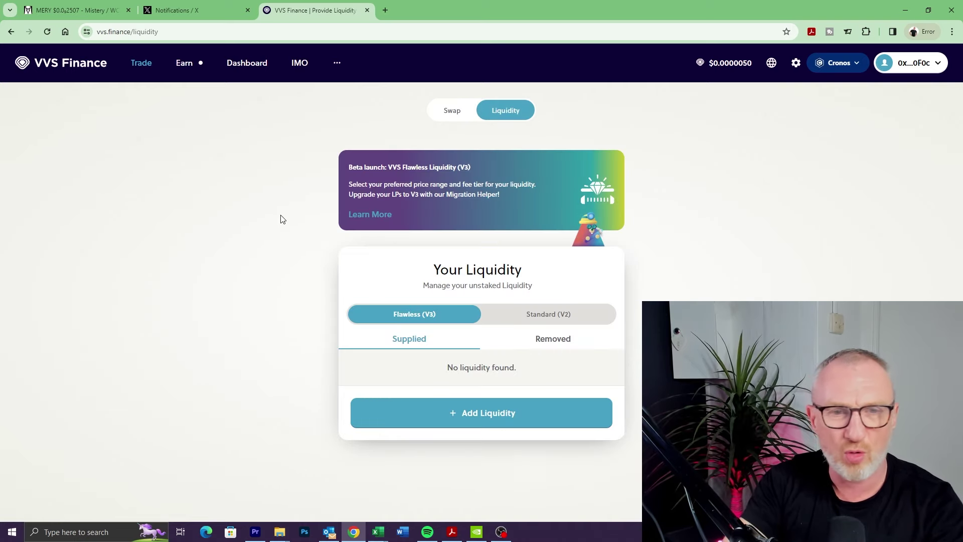
left_click(454, 112)
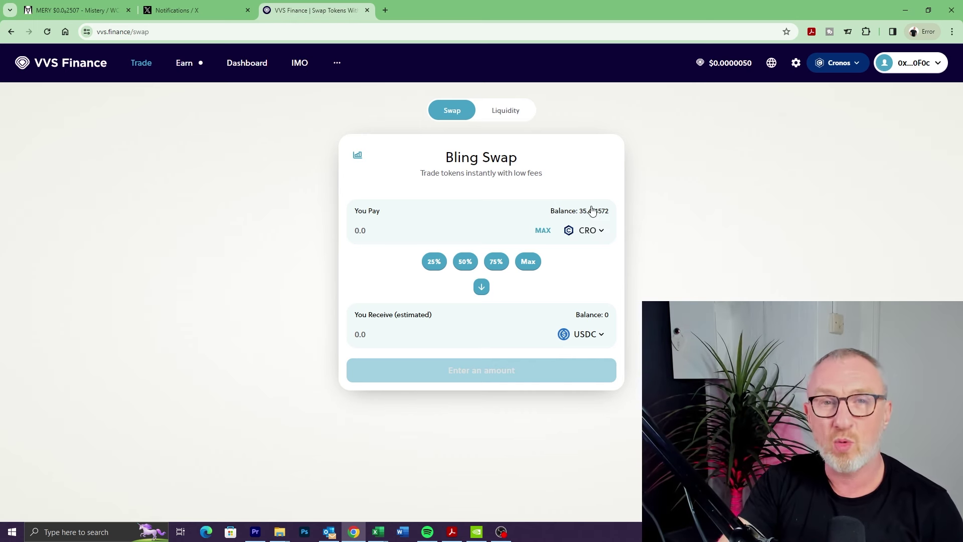
Step: Restore CRO as the pay token and fill the maximum 32.414572 CRO toward USDC
left_click(595, 232)
left_click(551, 206)
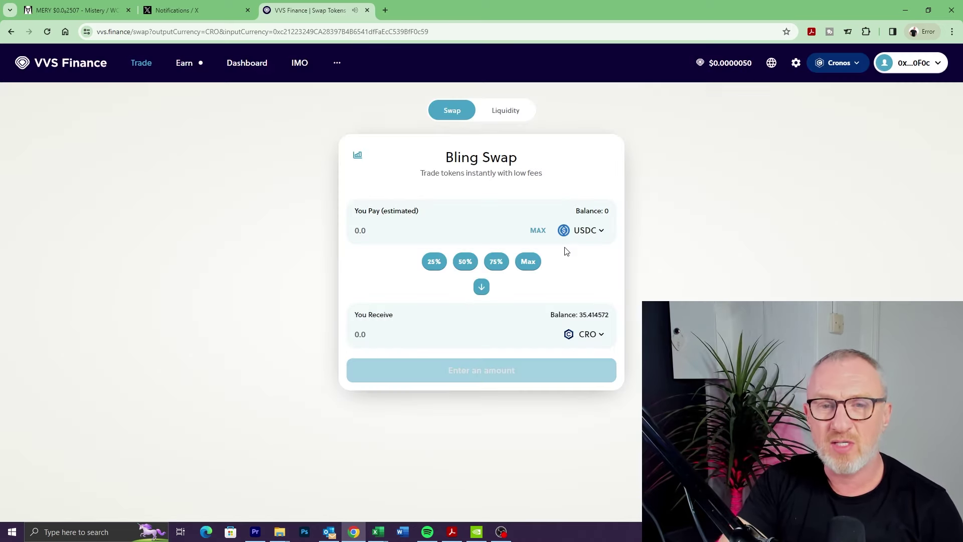
left_click(595, 233)
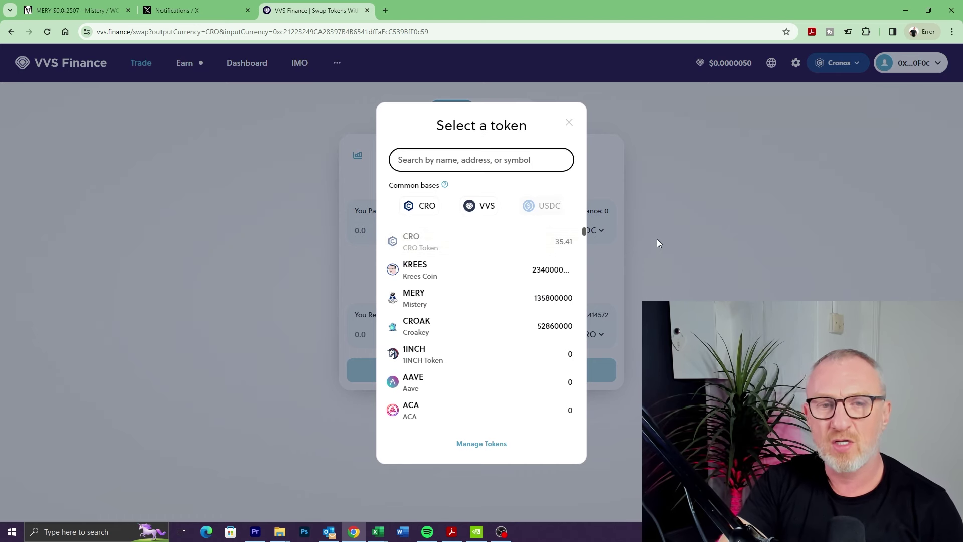
left_click(474, 238)
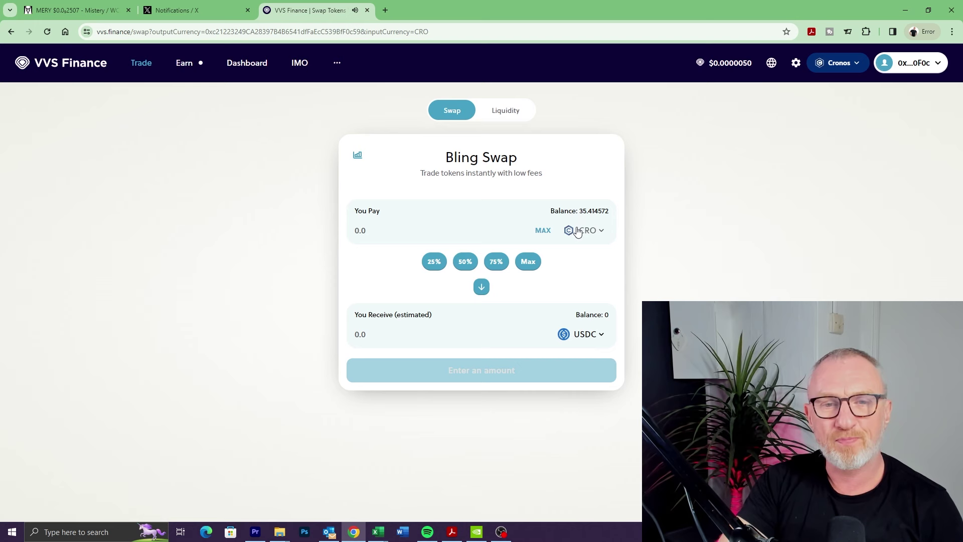
left_click(543, 231)
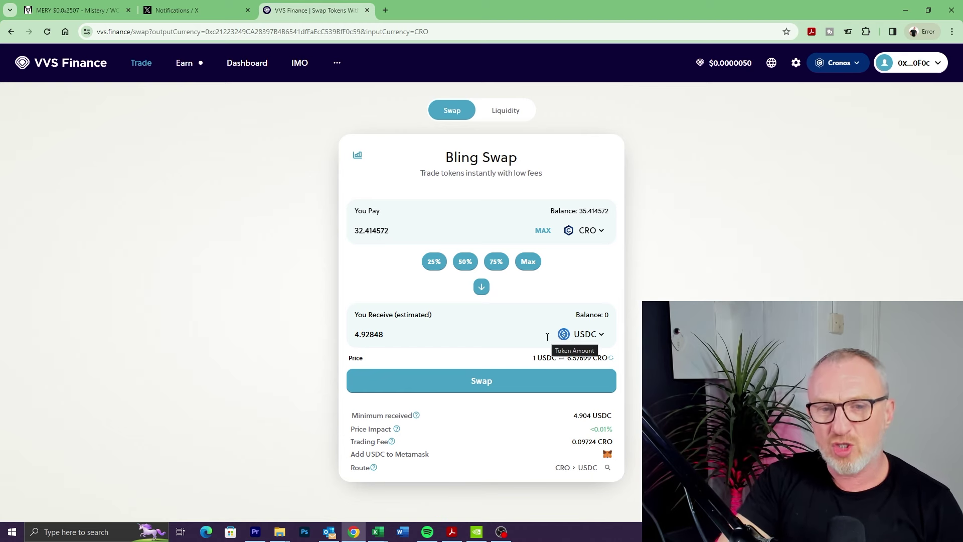
Step: Open the receive-token list, then switch to the DEX Screener tab showing MERY/WCRO
left_click(588, 338)
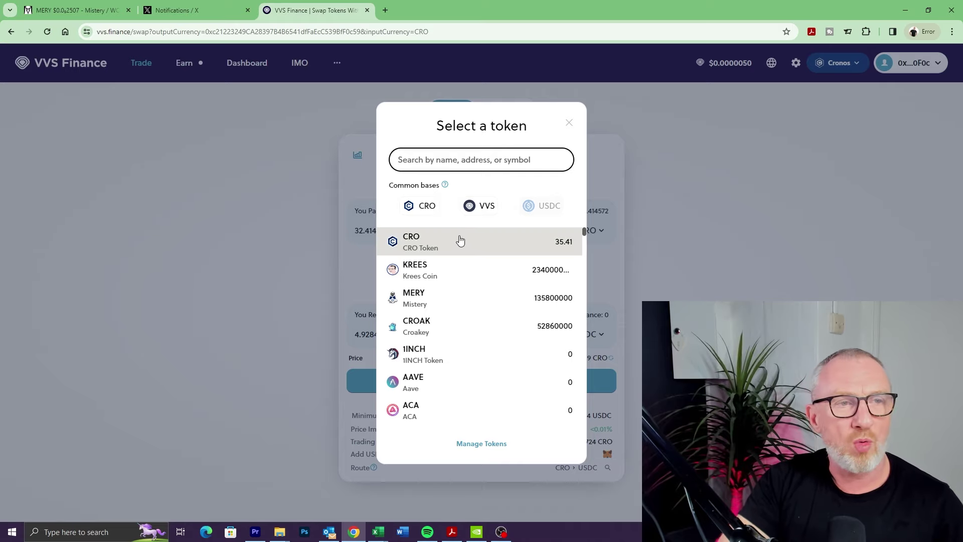
left_click(80, 10)
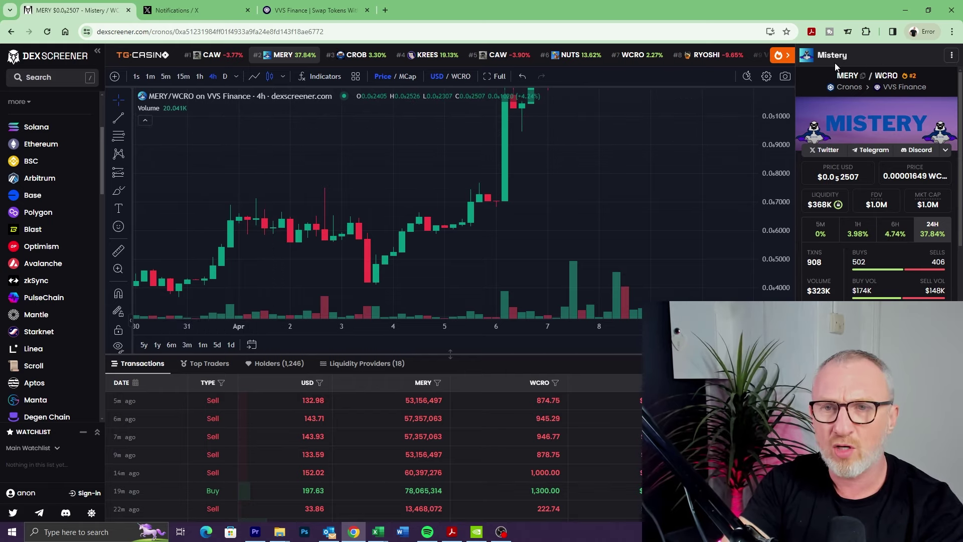
Step: Search DEX Screener for 'croo' and open the top CROAK/WCRO pair on VVS Finance
left_click(48, 79)
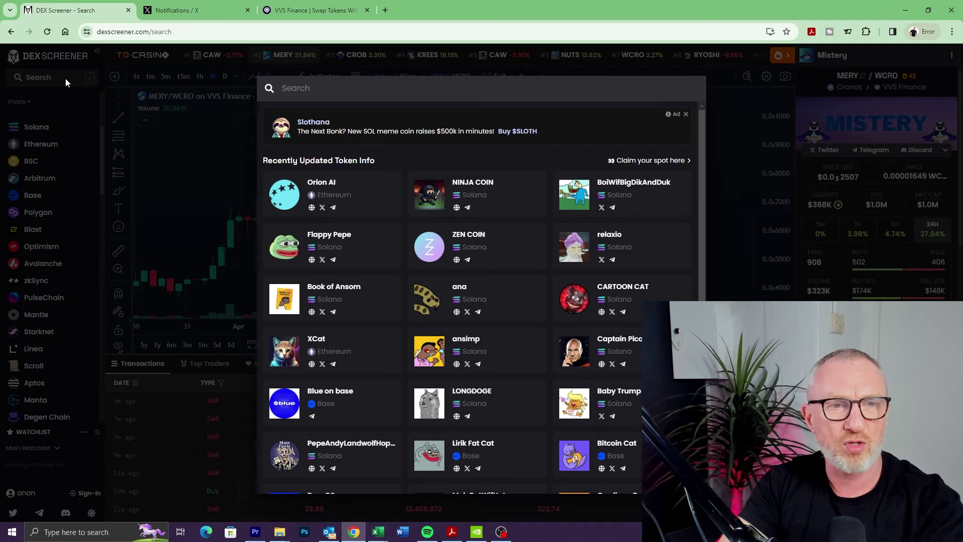
left_click(65, 78)
left_click(62, 80)
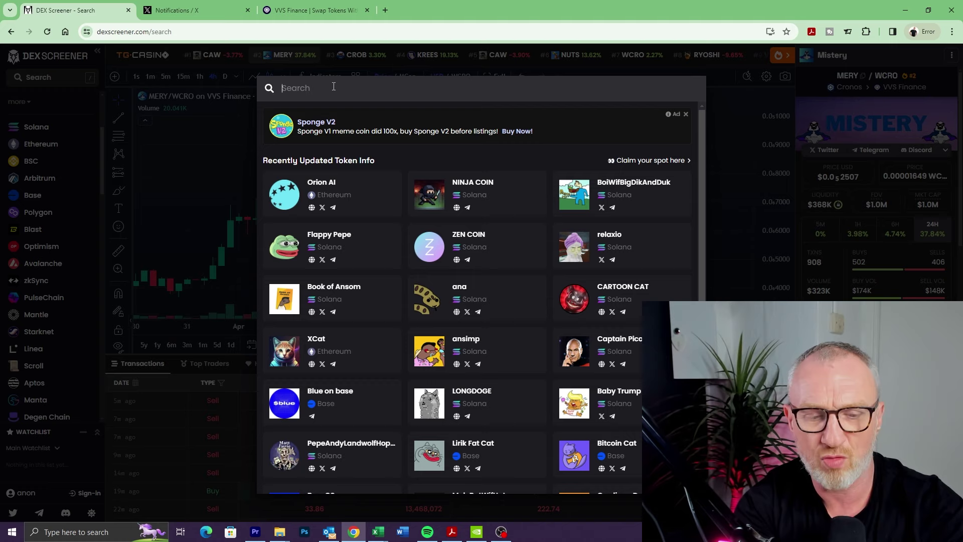
type("croo")
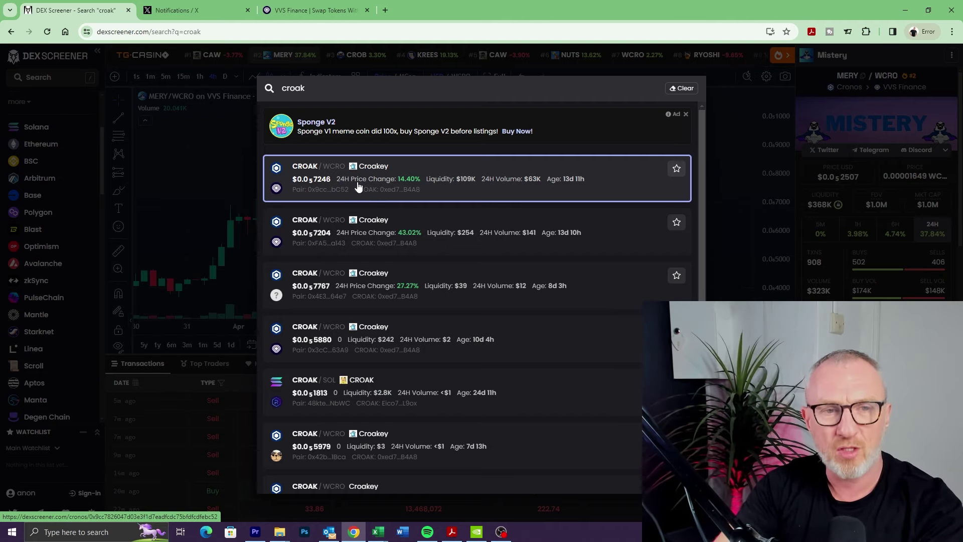
left_click(326, 181)
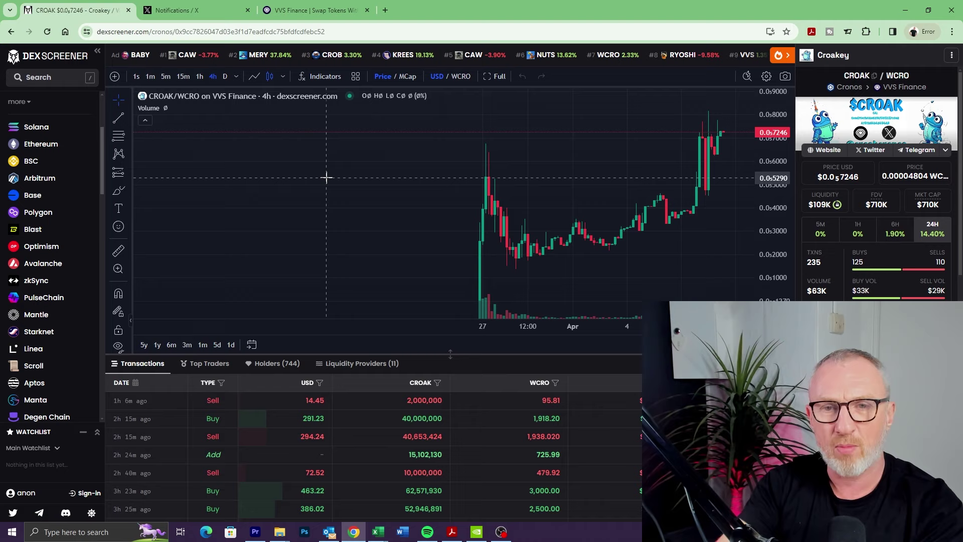
Step: Scroll to the CROAK/WCRO pair details and copy the CROAK contract address
scroll(674, 194, "up", 2)
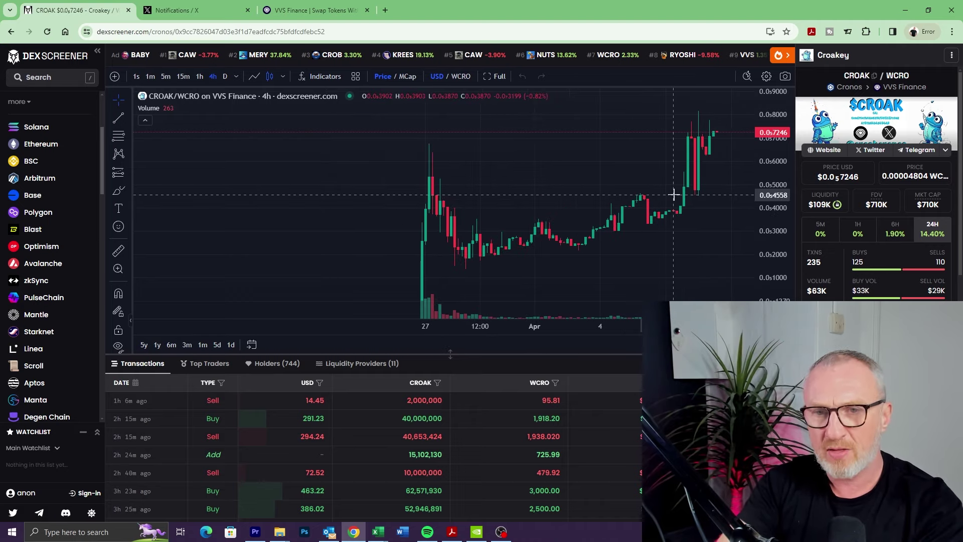
scroll(451, 193, "up", 3)
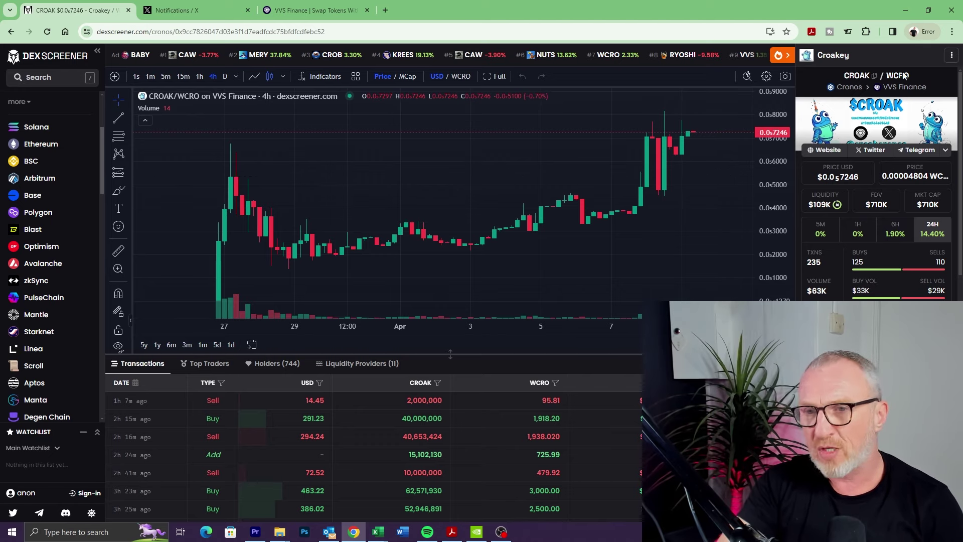
scroll(881, 175, "down", 5)
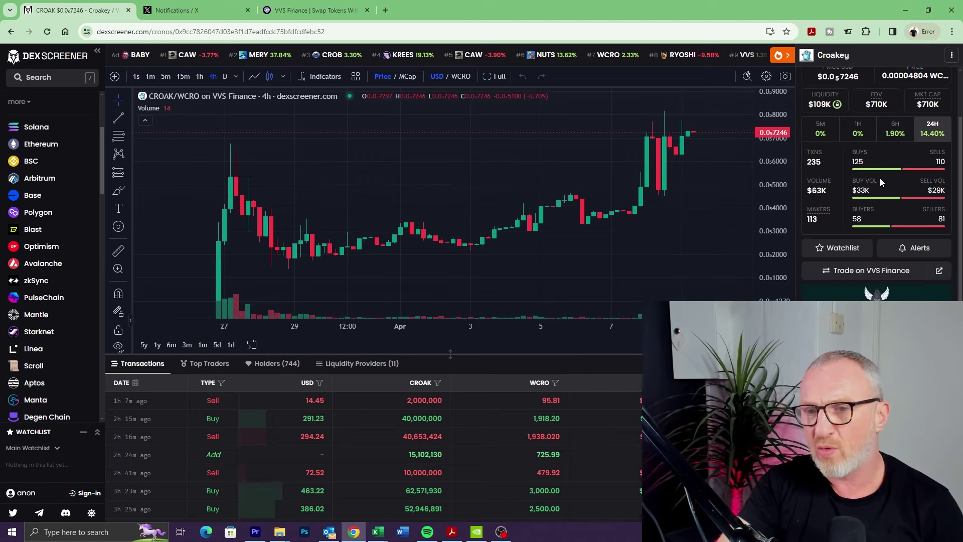
scroll(858, 215, "down", 1)
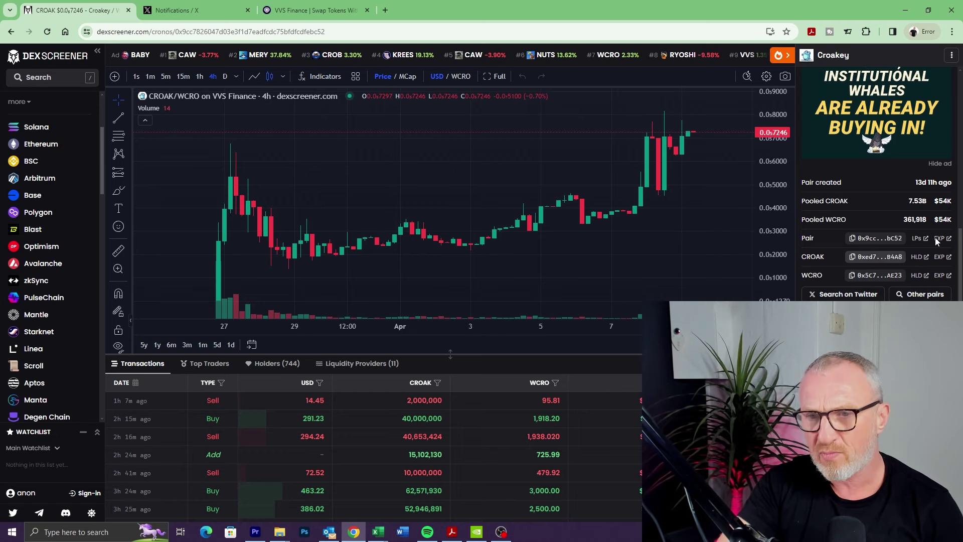
left_click(876, 257)
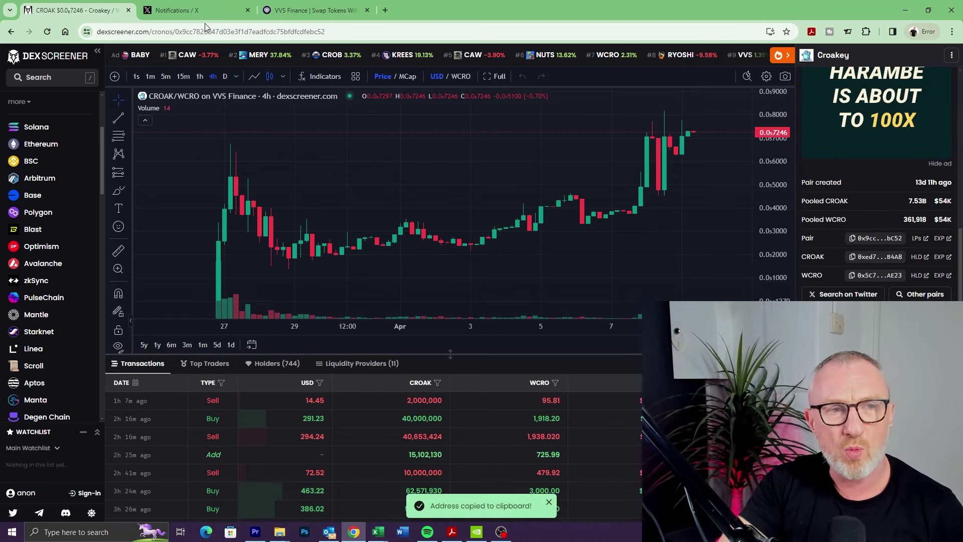
Step: Paste the CROAK address into VVS token search and choose CROAK as the receive token
left_click(311, 10)
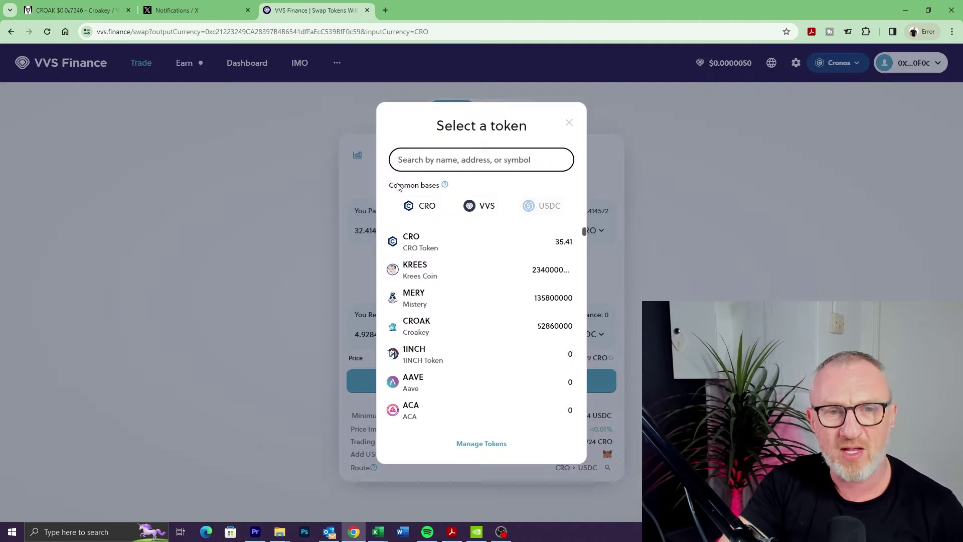
right_click(434, 160)
left_click(455, 260)
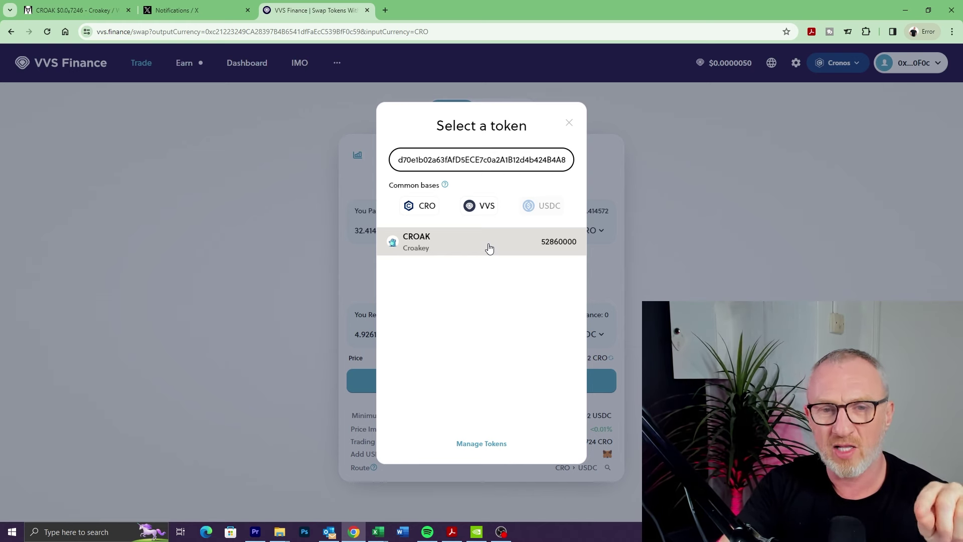
left_click(489, 247)
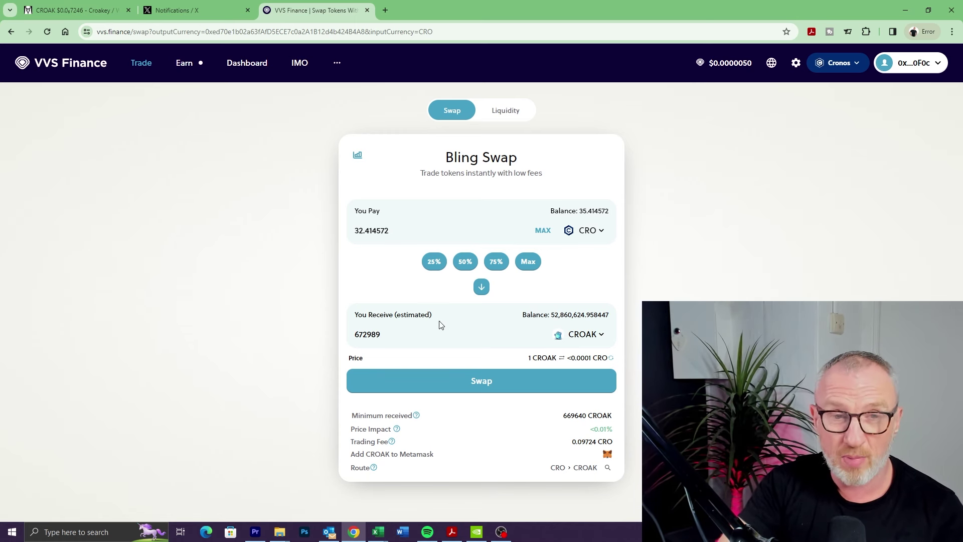
Step: Swap 32.414572 CRO for CROAK, confirm it, and close the confirmation window
left_click(368, 334)
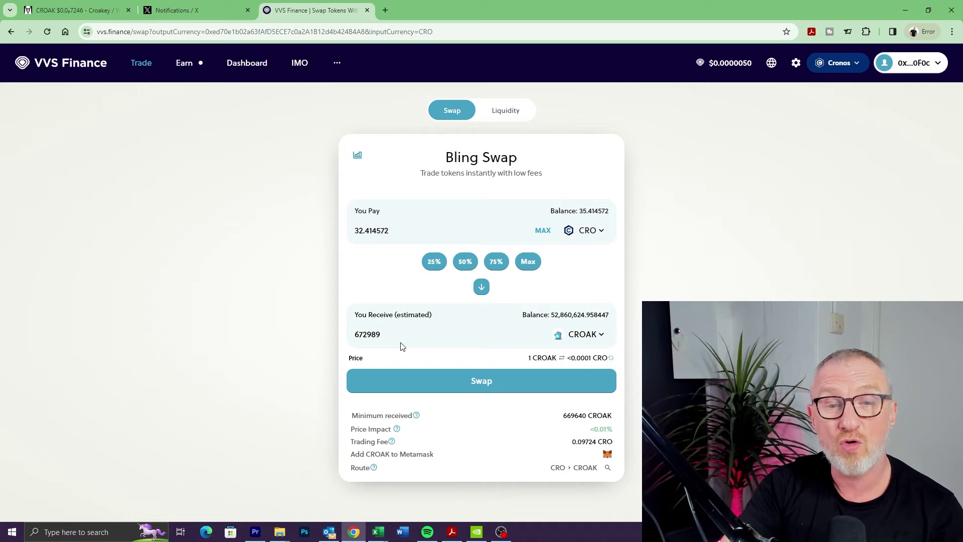
left_click(476, 391)
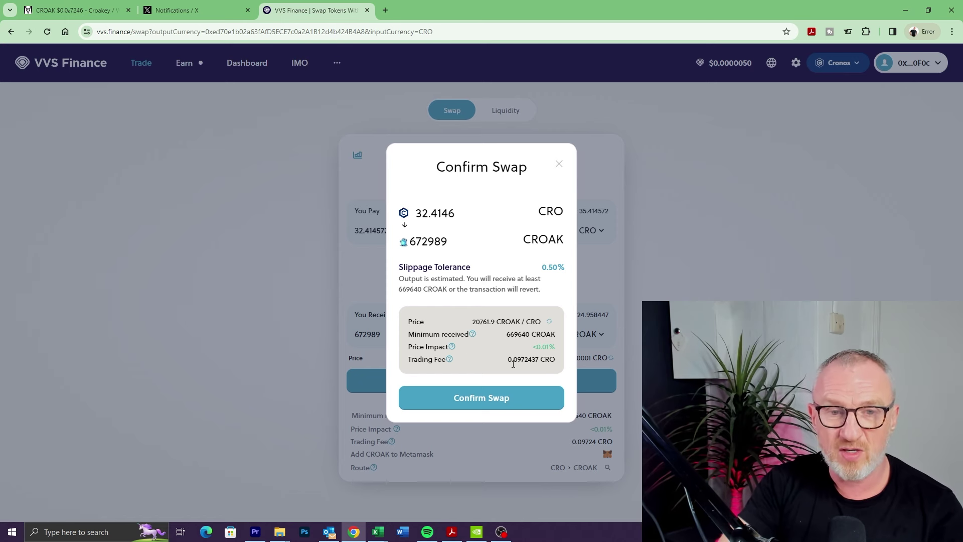
left_click(495, 408)
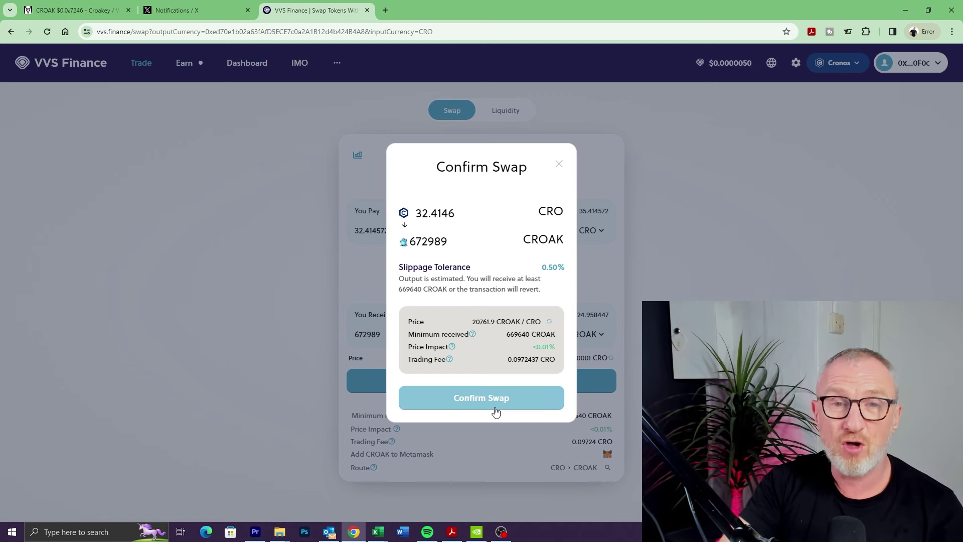
left_click(560, 168)
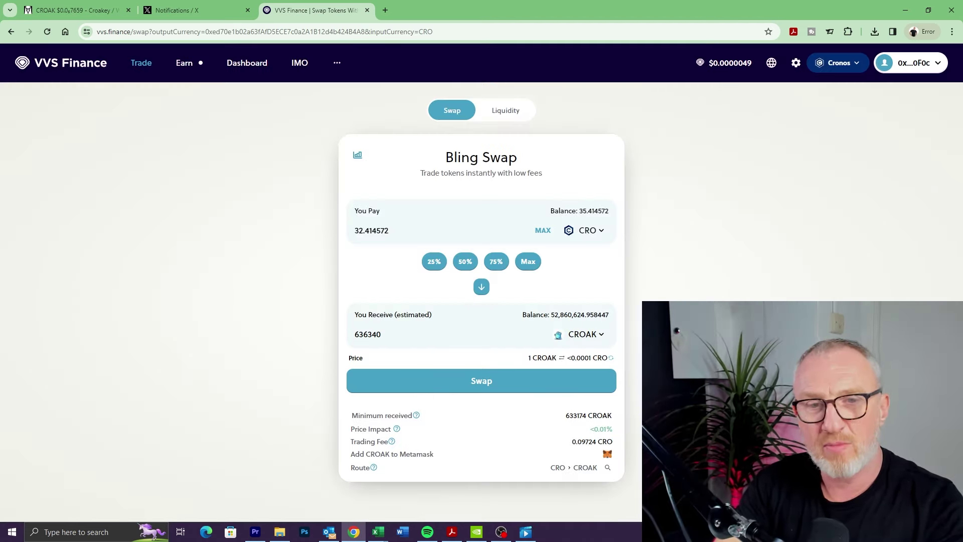
Step: Set up a CROAK-to-USDC swap of the full 52860624.958447 CROAK balance for about 400.657 USDC and submit it
left_click(592, 231)
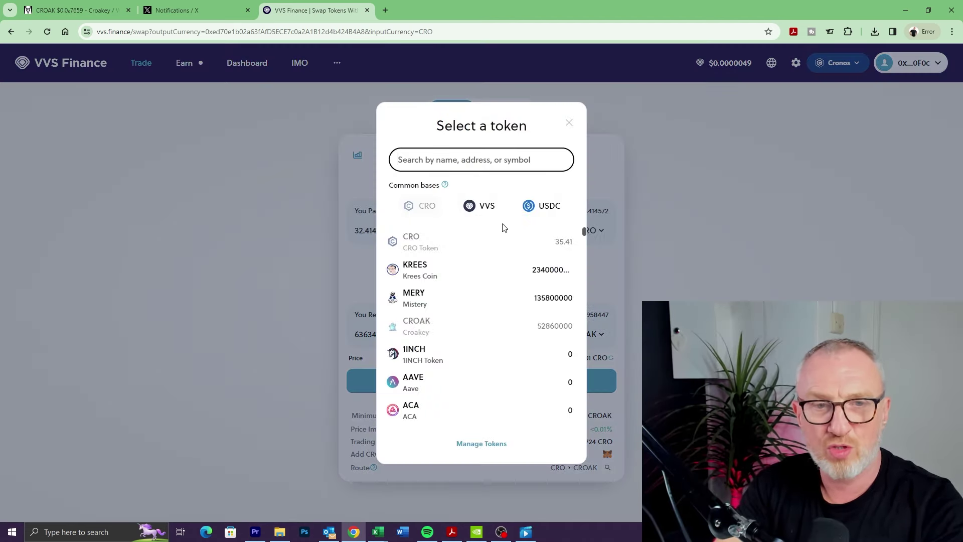
left_click(426, 328)
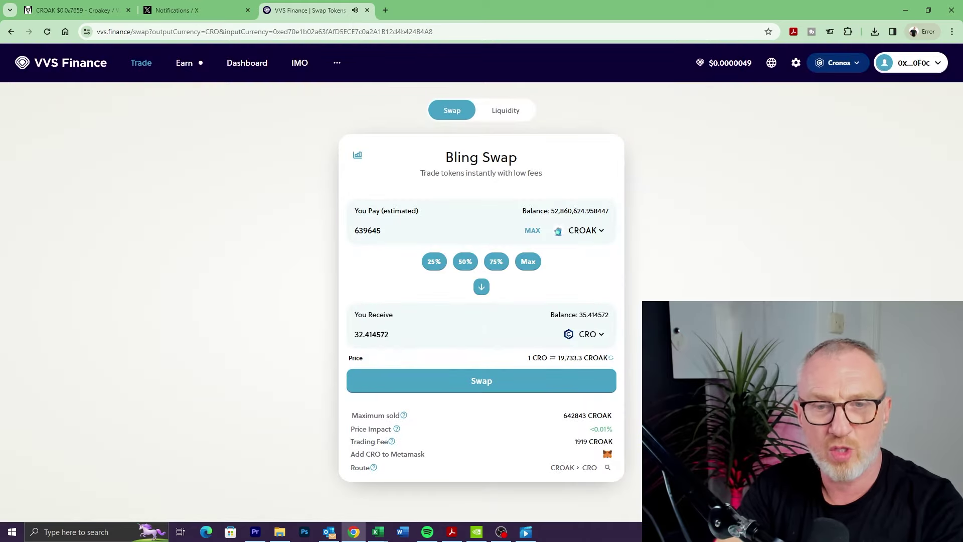
left_click(588, 335)
left_click(540, 205)
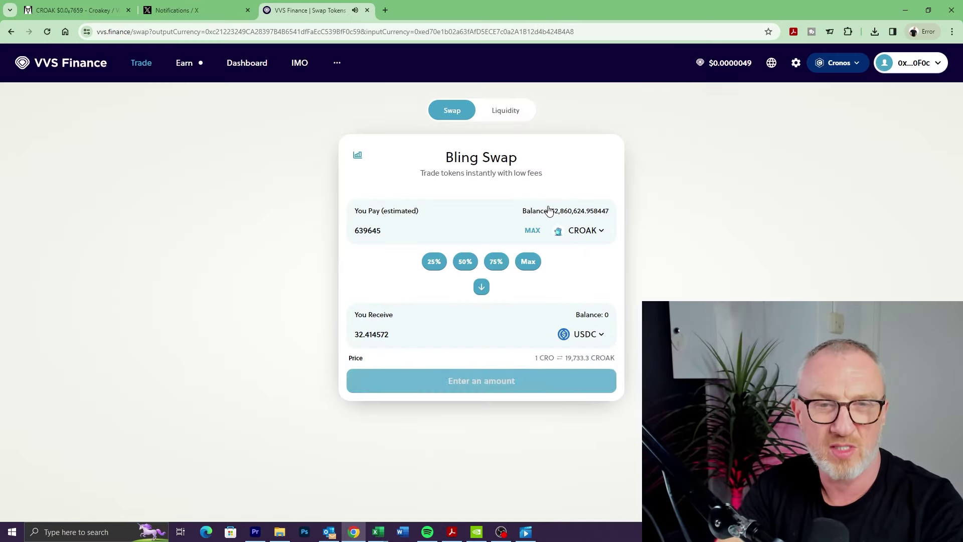
left_click(527, 262)
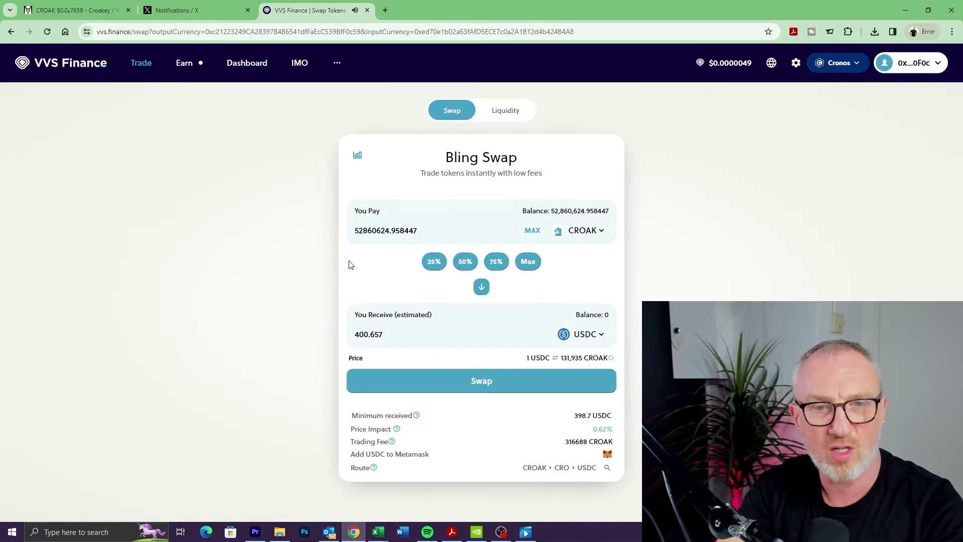
left_click(396, 392)
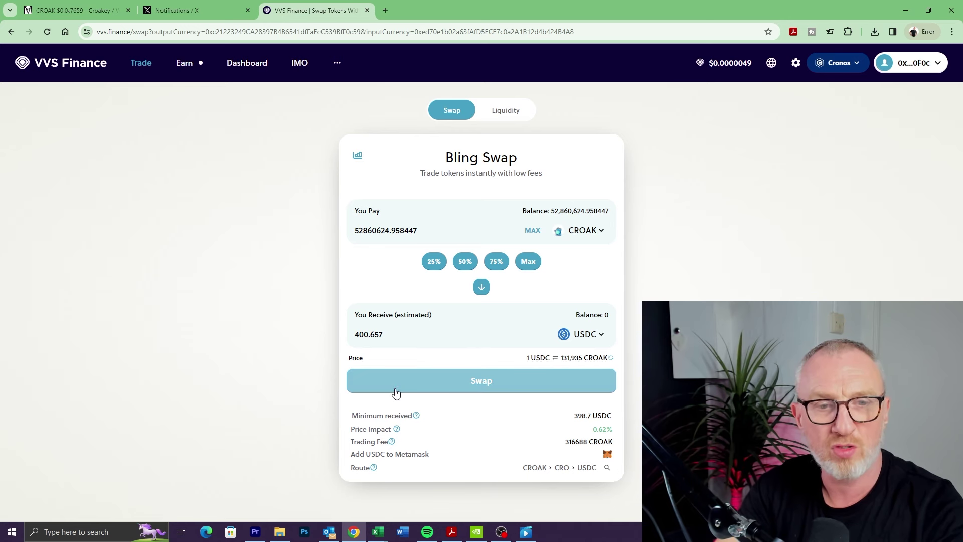